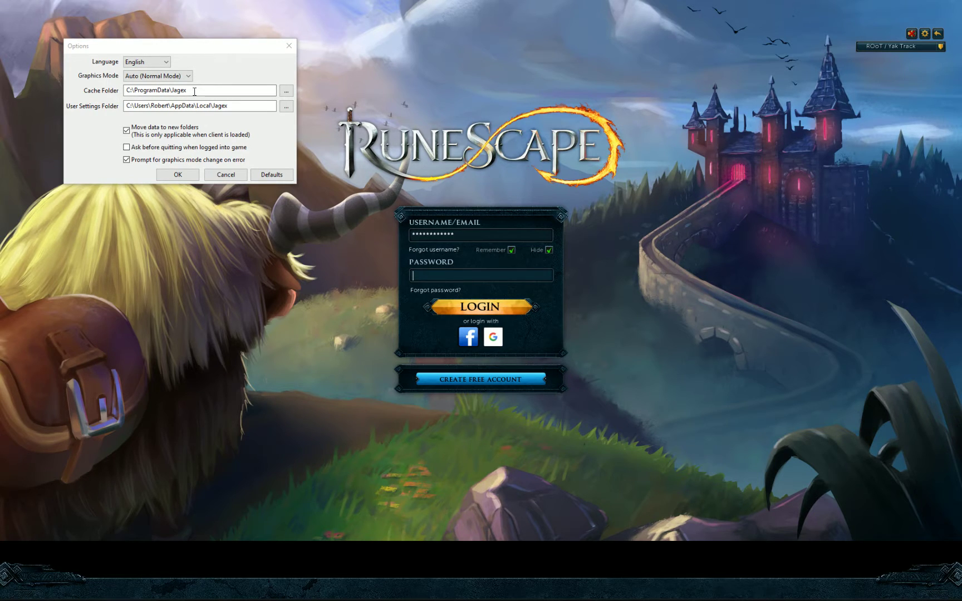
- Select the cache folder path C:\ProgramData\Jagex in the RuneScape Options dialog
{"action": "left_click", "coordinate": [194, 92]}
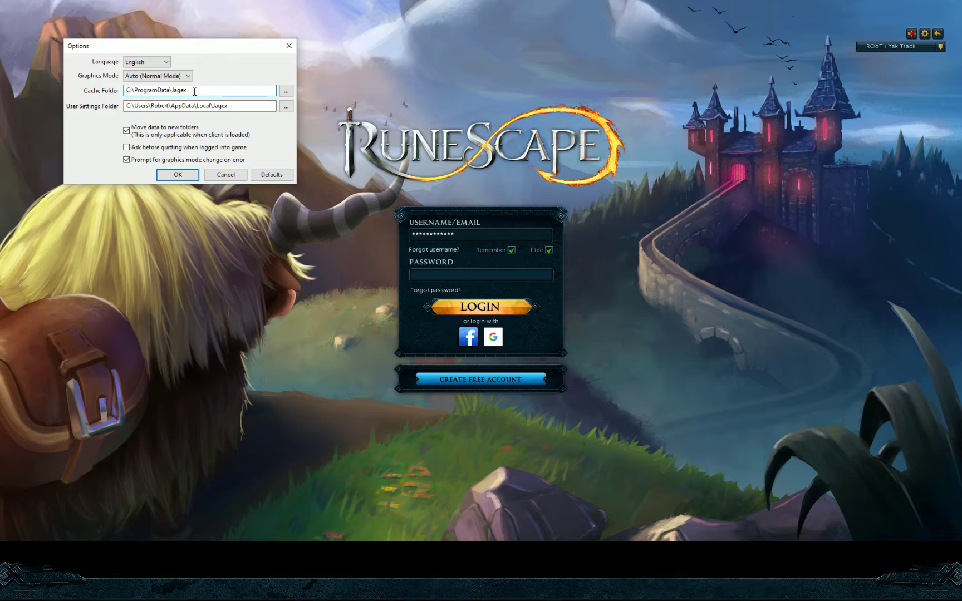
{"action": "double_click", "coordinate": [194, 91]}
{"action": "key", "text": "ctrl+c"}
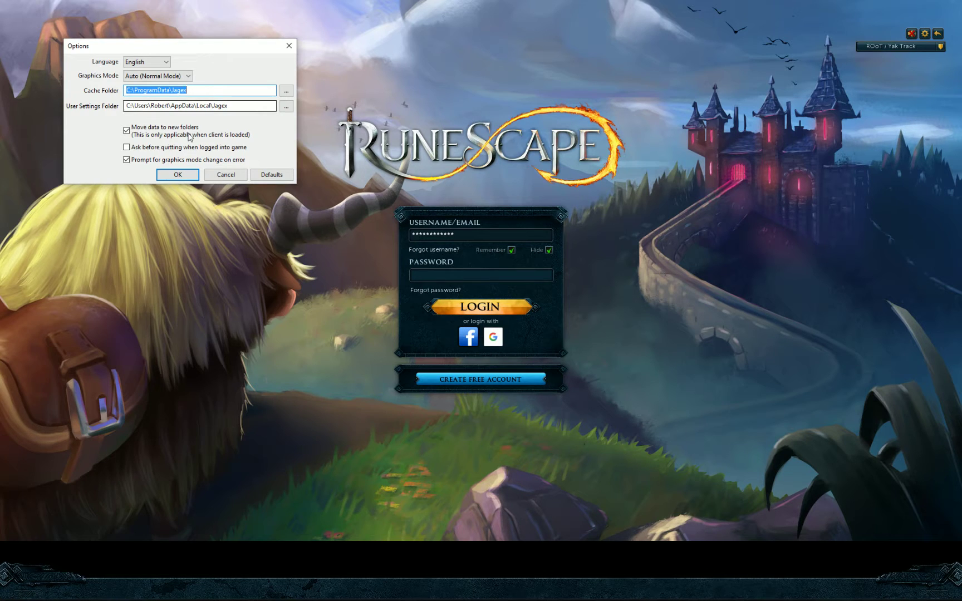
- Launch File Explorer and move its window higher on the screen
{"action": "key", "text": "super"}
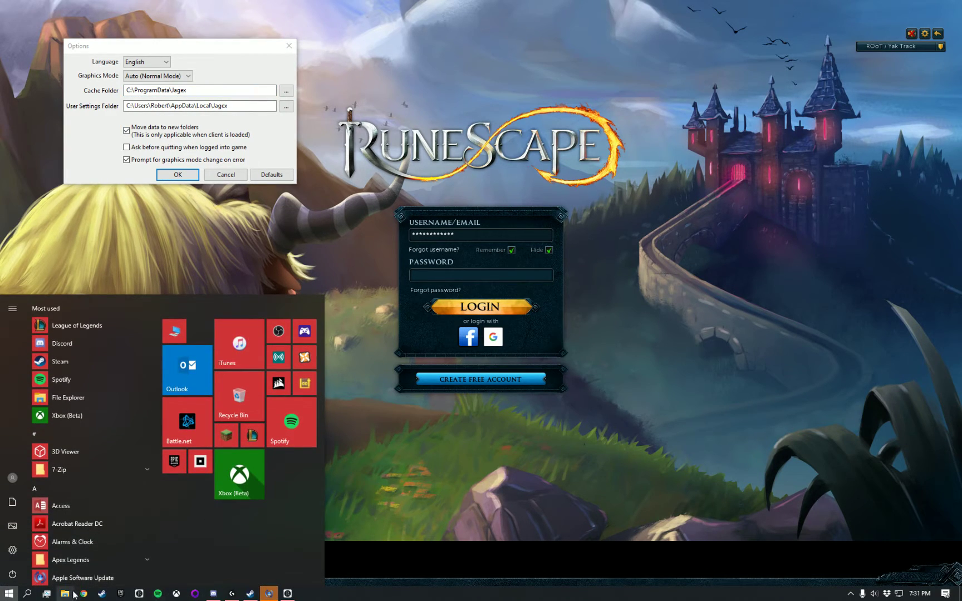
{"action": "left_click", "coordinate": [70, 593]}
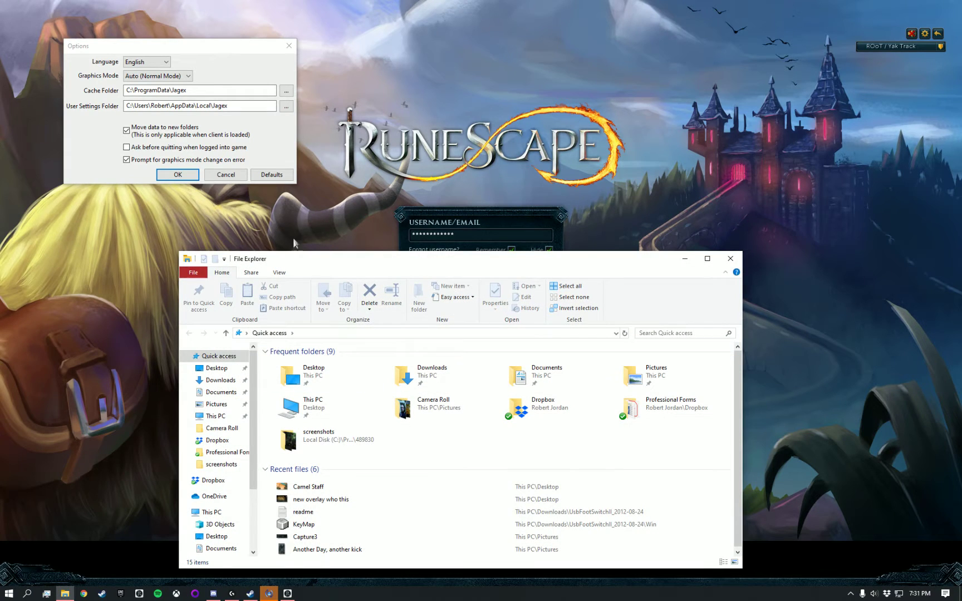
{"action": "left_click_drag", "start_coordinate": [342, 261], "coordinate": [348, 160]}
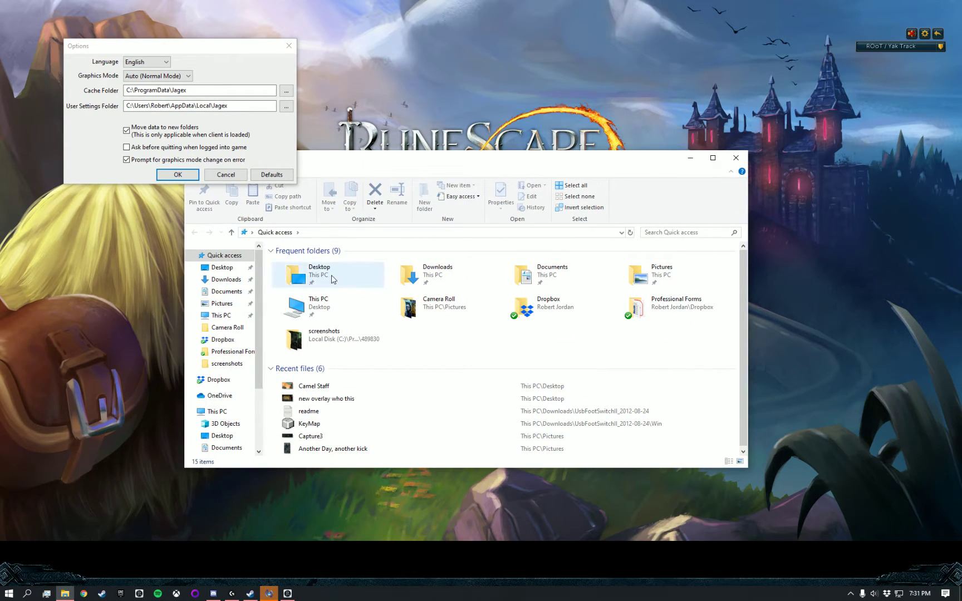
{"action": "left_click", "coordinate": [326, 277]}
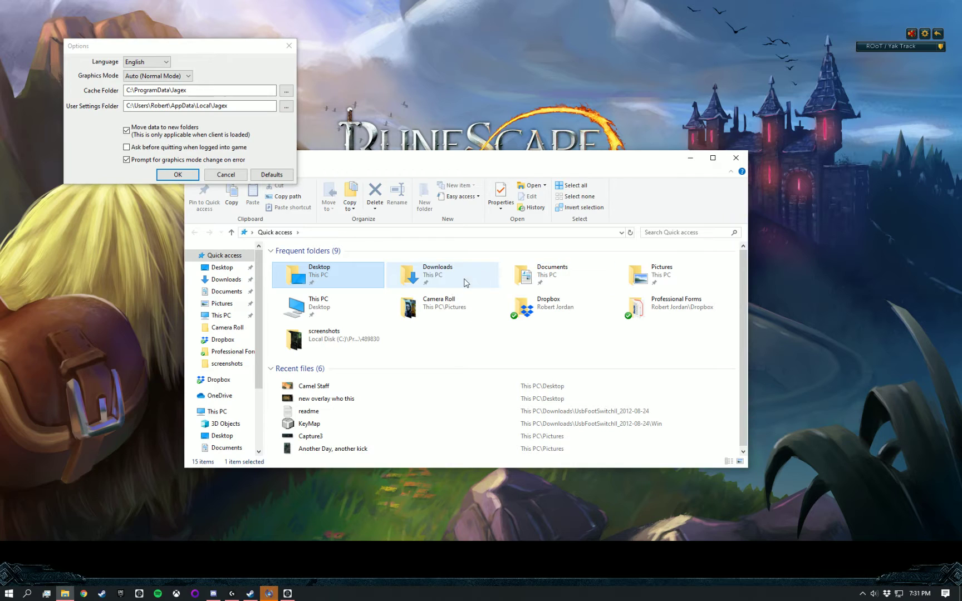
{"action": "double_click", "coordinate": [388, 272]}
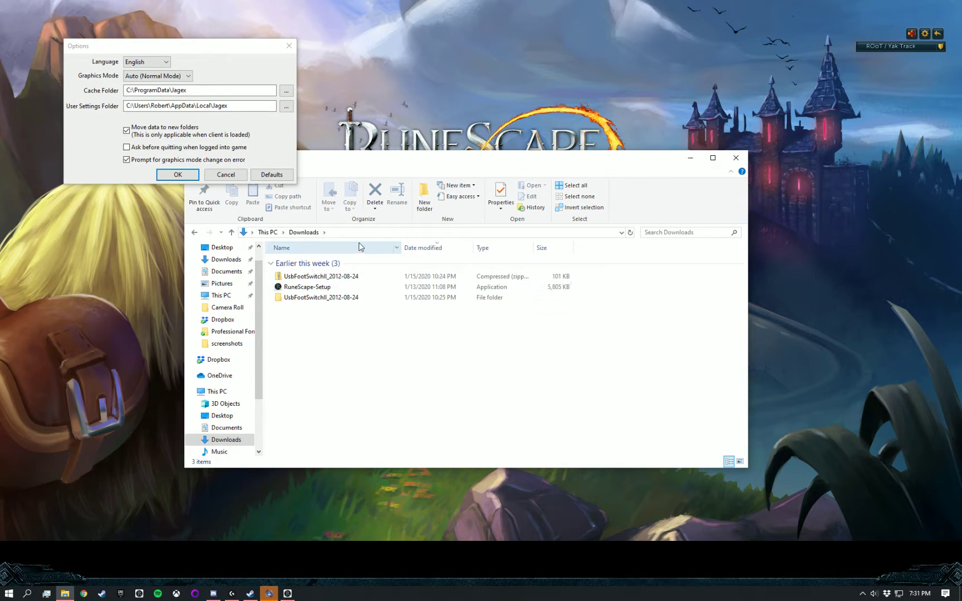
- Go to C:\ProgramData\Jagex\launcher, copy that folder's path, and close Explorer
{"action": "left_click", "coordinate": [345, 233]}
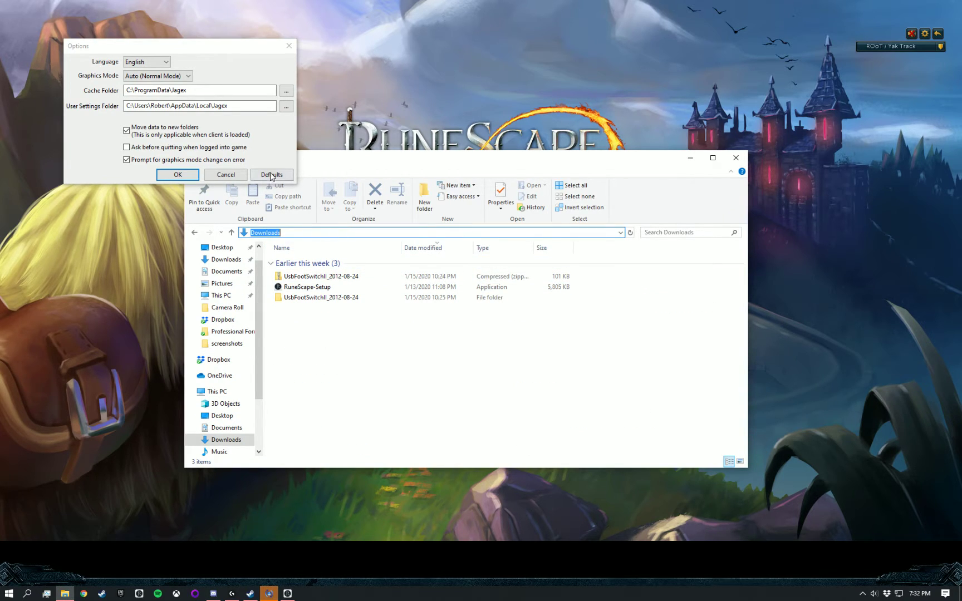
{"action": "key", "text": "ctrl+v"}
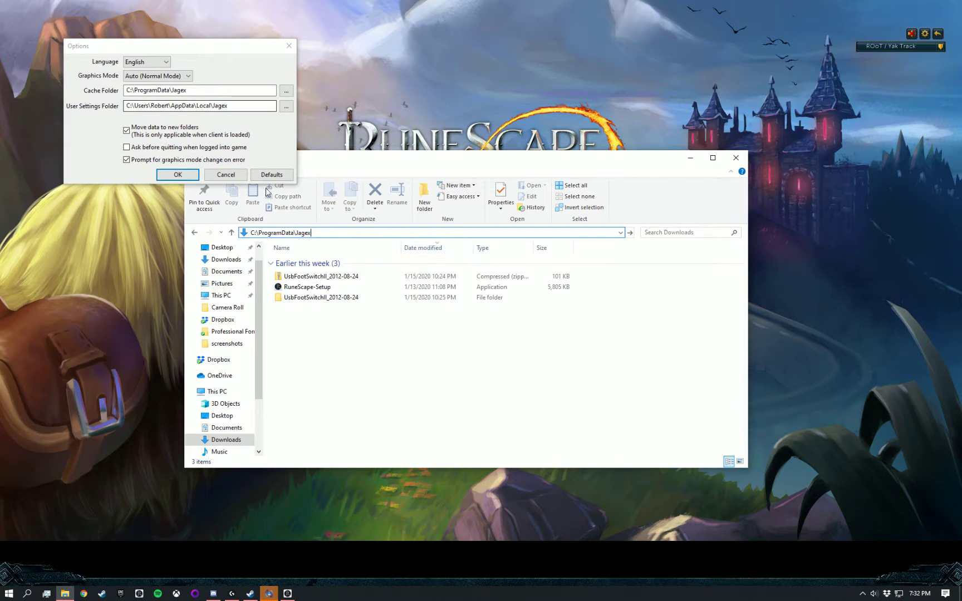
{"action": "key", "text": "Return"}
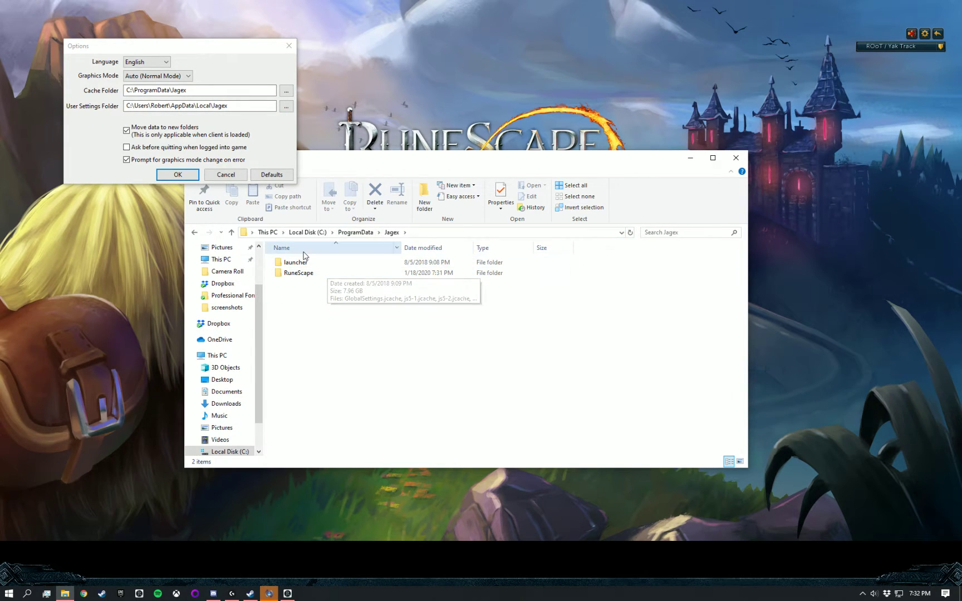
{"action": "double_click", "coordinate": [304, 265]}
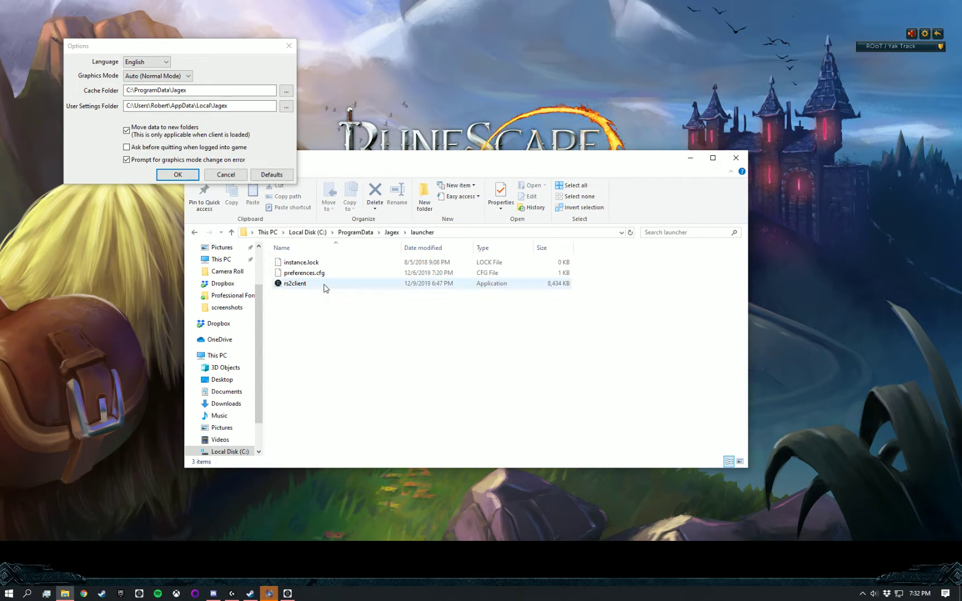
{"action": "left_click", "coordinate": [478, 233]}
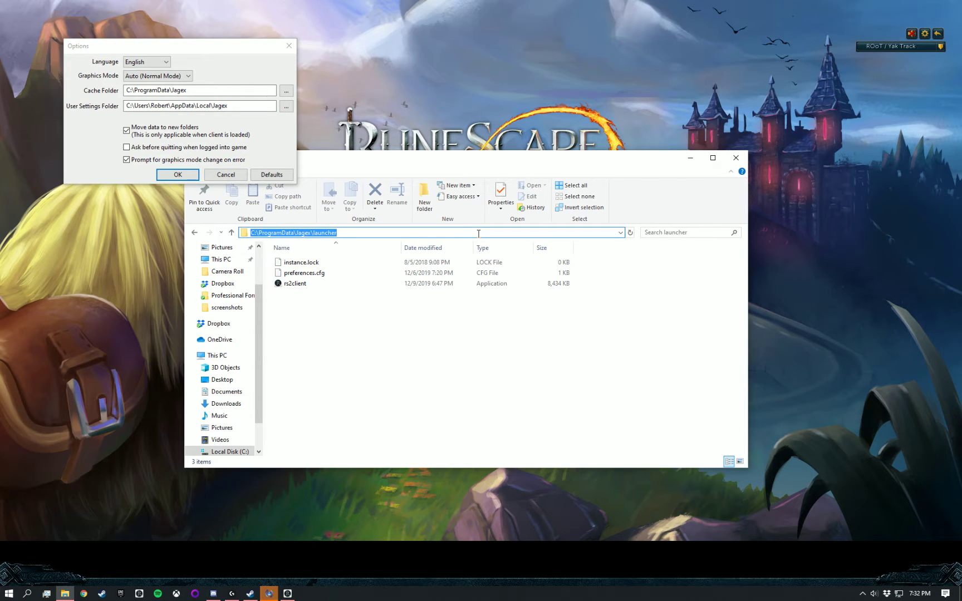
{"action": "left_click", "coordinate": [736, 157]}
- Close the RuneScape options and page the Games & Applications list to Add Game or Application
{"action": "left_click", "coordinate": [289, 45]}
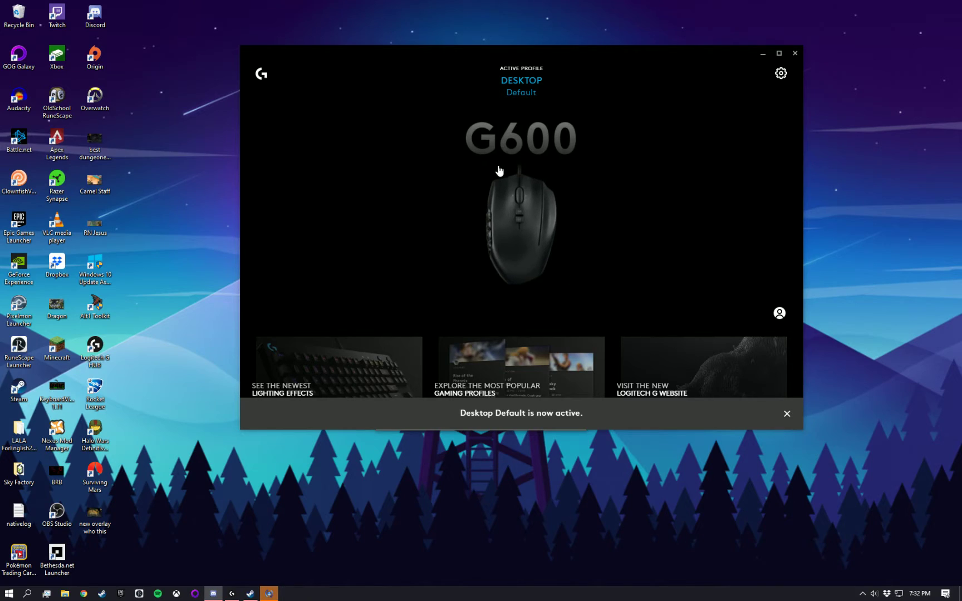
{"action": "left_click", "coordinate": [523, 87]}
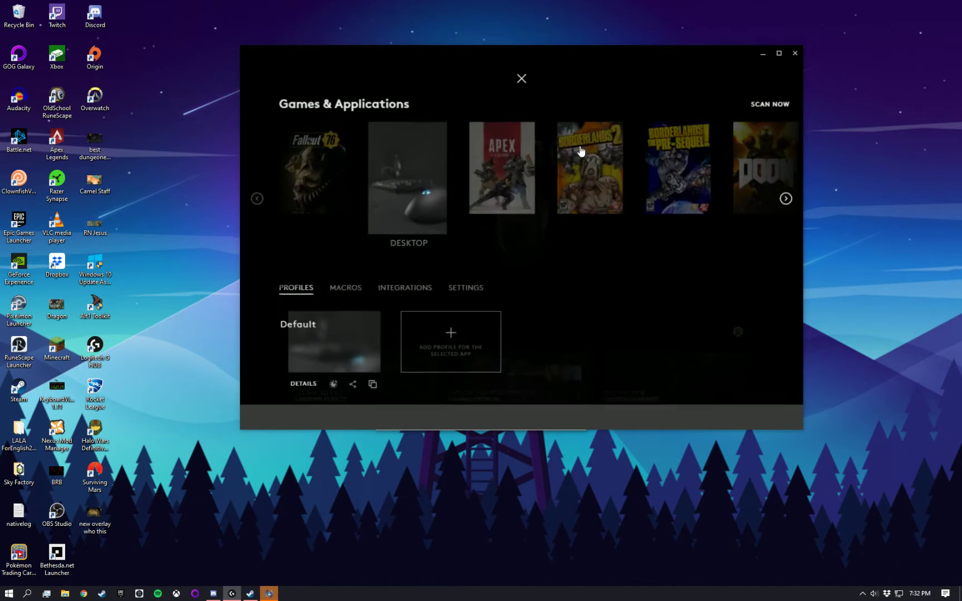
{"action": "left_click", "coordinate": [781, 201]}
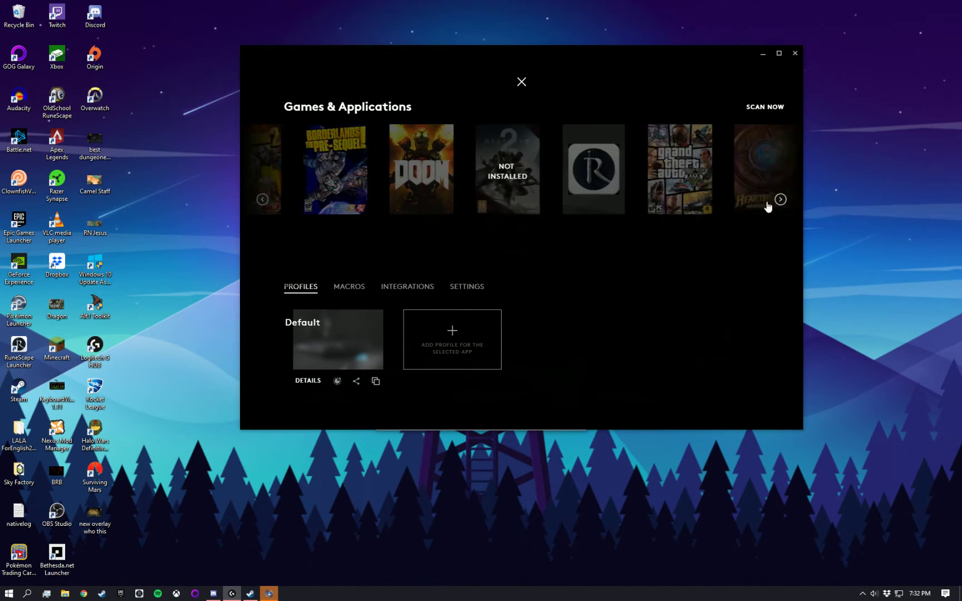
{"action": "left_click", "coordinate": [780, 200]}
{"action": "left_click", "coordinate": [780, 200]}
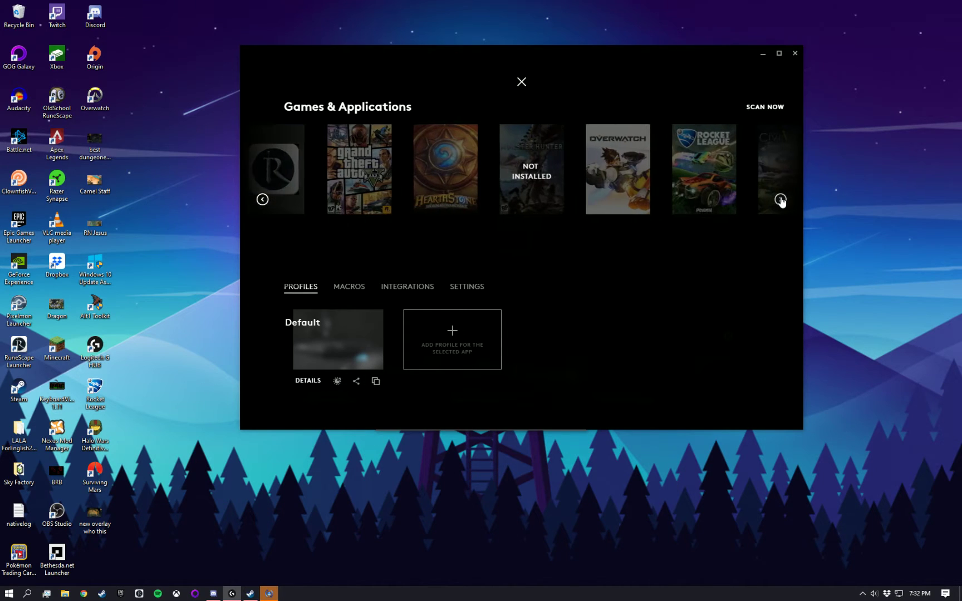
{"action": "left_click", "coordinate": [780, 199]}
{"action": "left_click", "coordinate": [780, 199]}
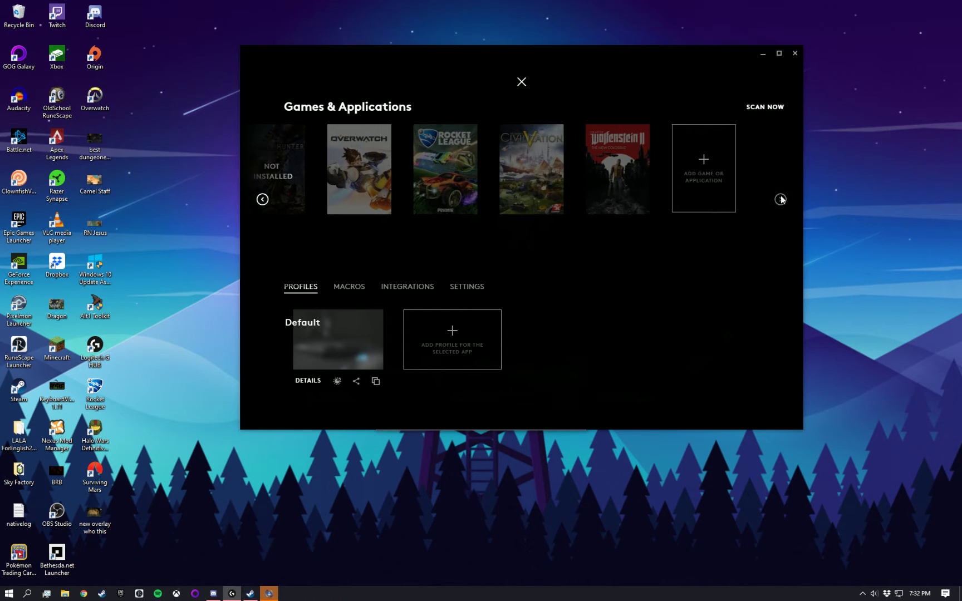
{"action": "left_click", "coordinate": [721, 184]}
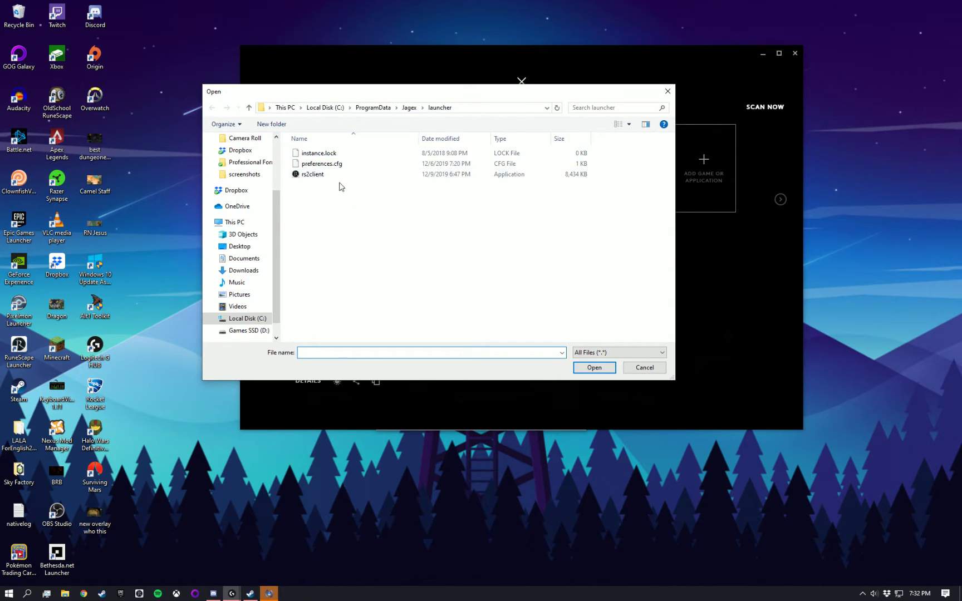
- Browse to the Jagex launcher folder and choose rs2client as the new application
{"action": "left_click", "coordinate": [469, 108]}
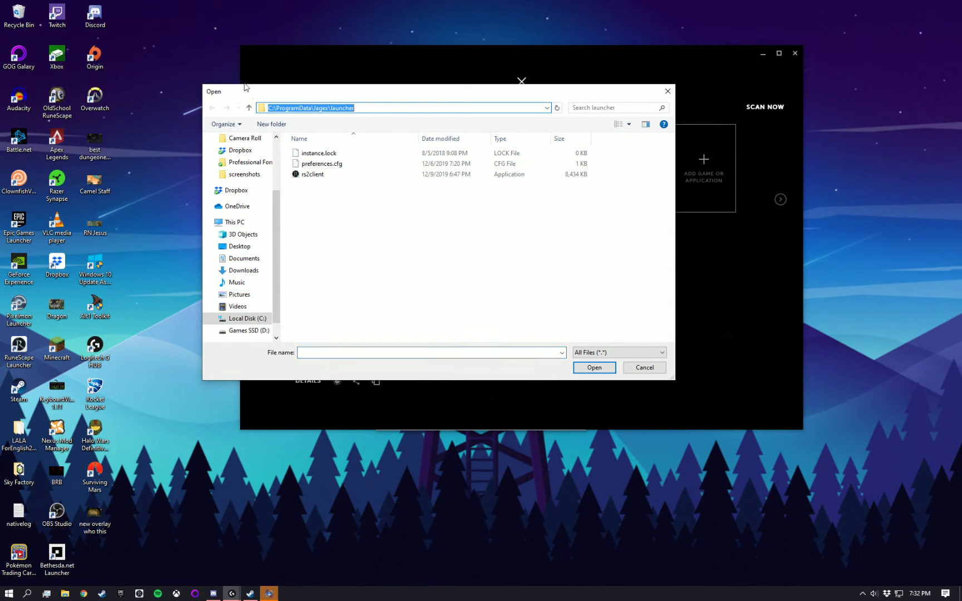
{"action": "key", "text": "End"}
{"action": "key", "text": "Return"}
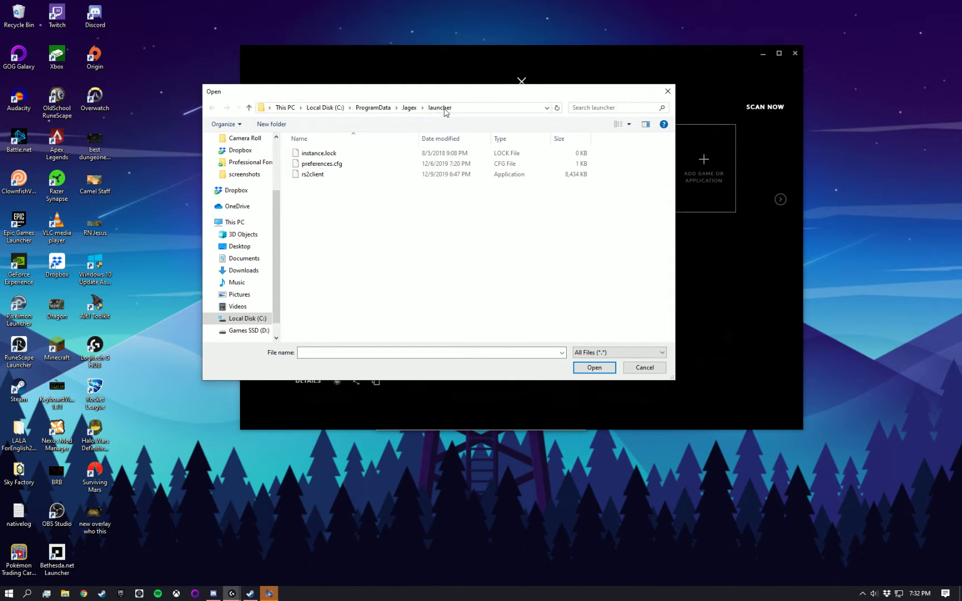
{"action": "left_click", "coordinate": [323, 177]}
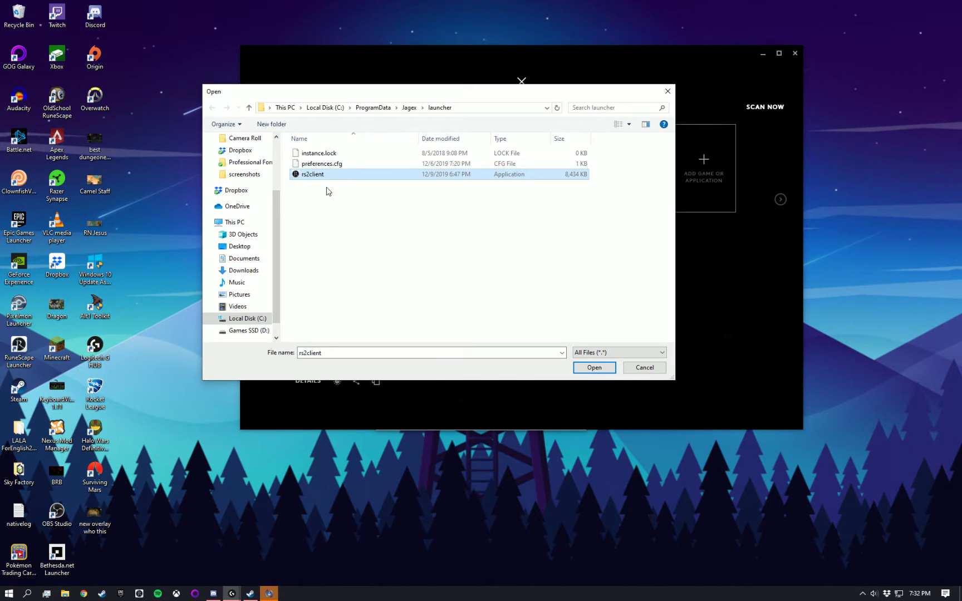
{"action": "left_click", "coordinate": [594, 368]}
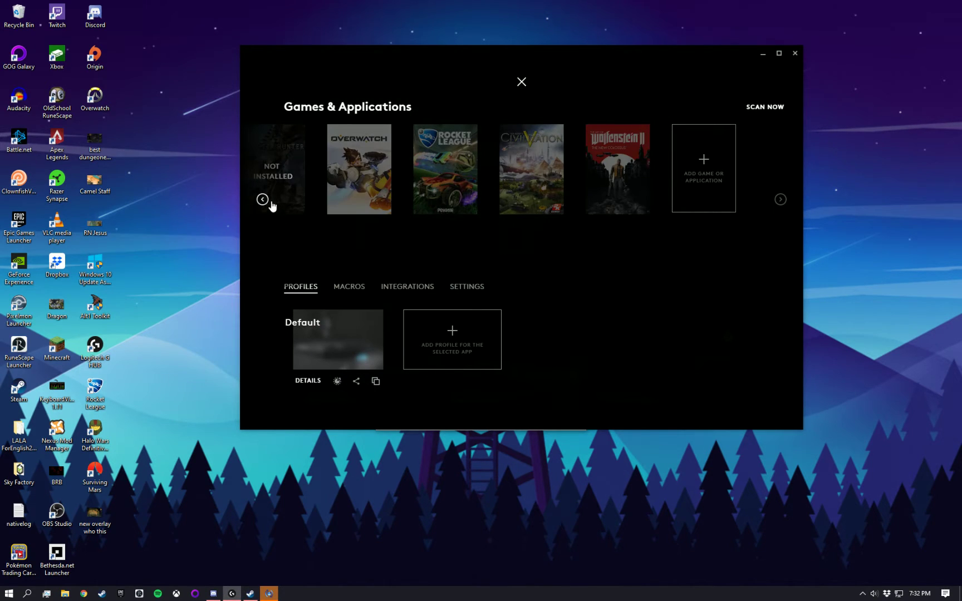
- Select the RuneScape rs2client tile in the games carousel to activate its profile
{"action": "left_click", "coordinate": [262, 200]}
{"action": "left_click", "coordinate": [262, 199]}
{"action": "left_click", "coordinate": [262, 199]}
{"action": "left_click", "coordinate": [262, 199]}
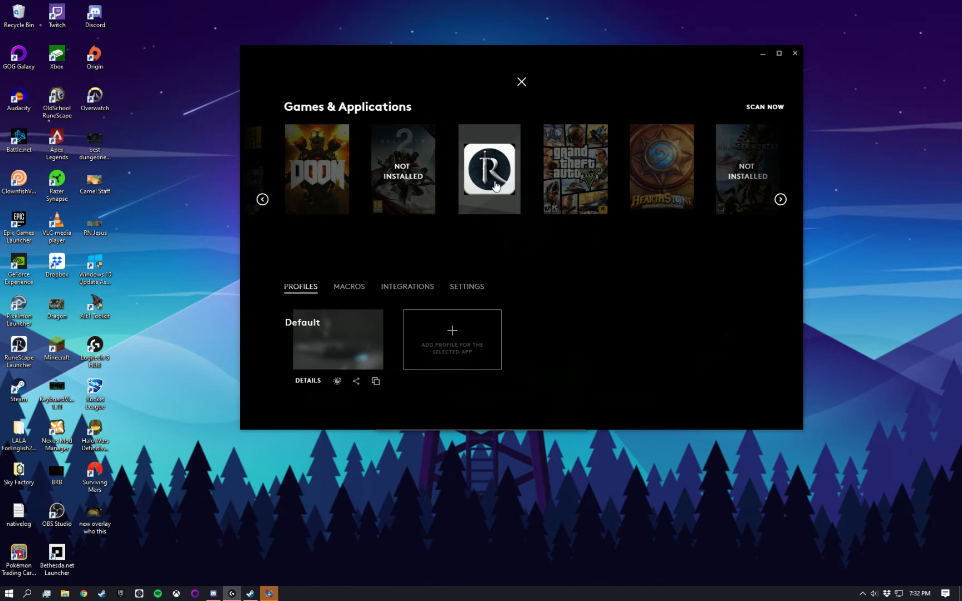
{"action": "left_click", "coordinate": [495, 186]}
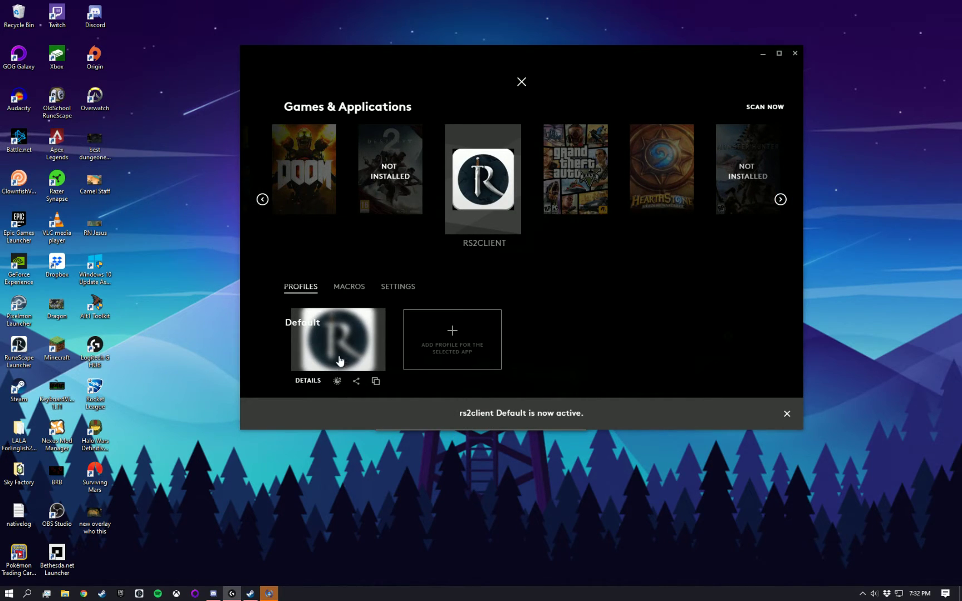
{"action": "left_click", "coordinate": [521, 83]}
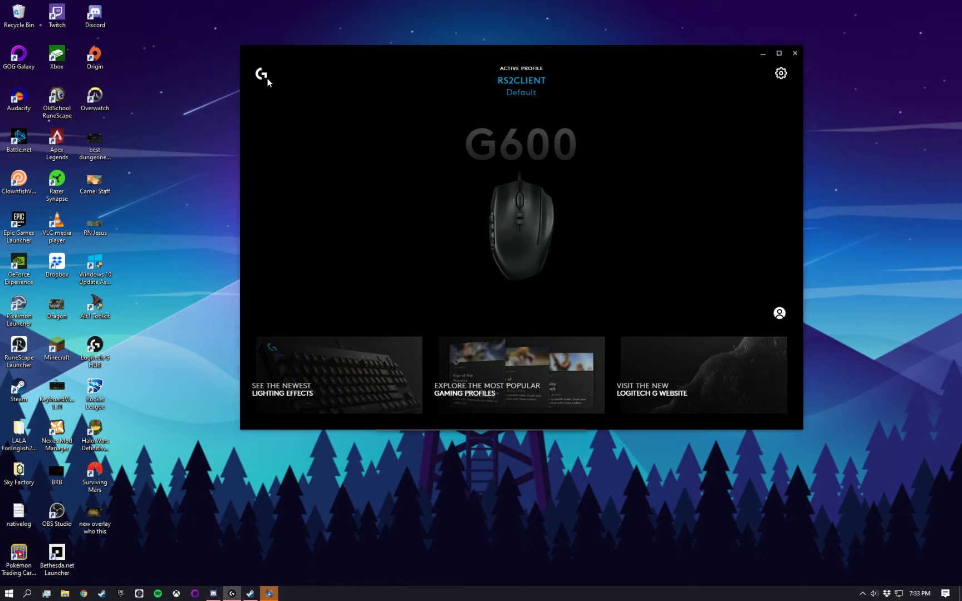
- Check the G HUB settings page, switch to RuneScape and back, then return to the G600
{"action": "left_click", "coordinate": [782, 76]}
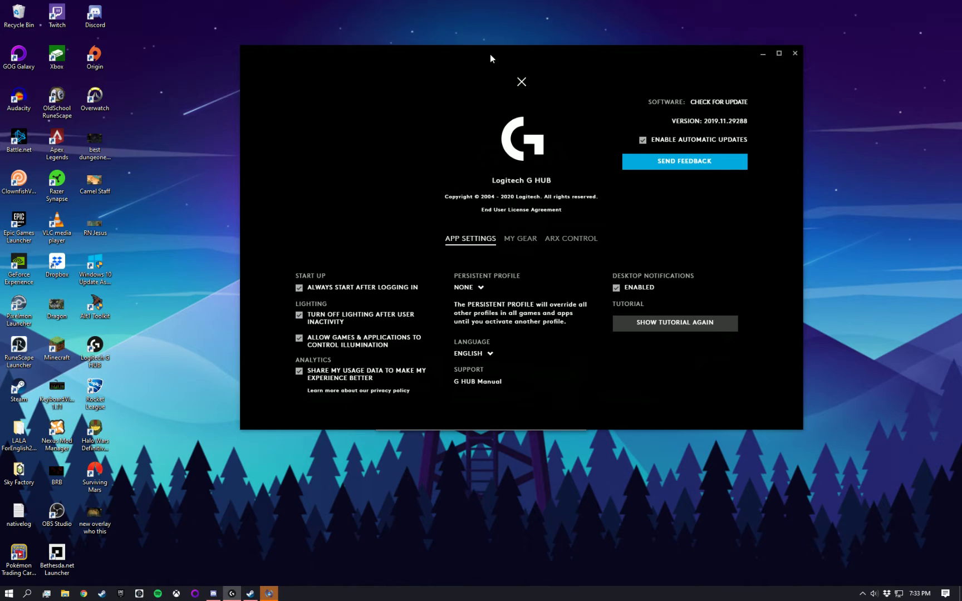
{"action": "left_click", "coordinate": [522, 84]}
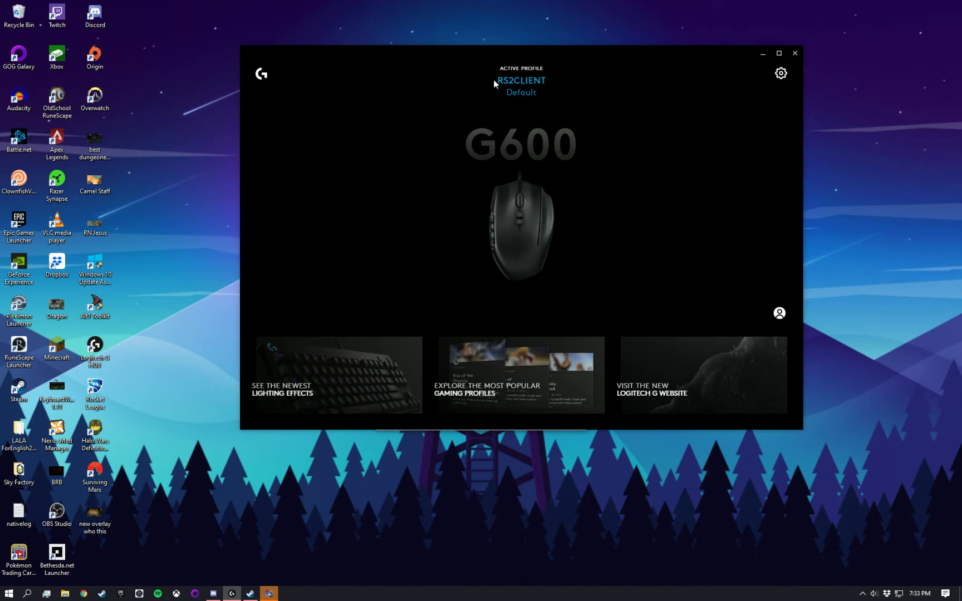
{"action": "right_click", "coordinate": [175, 212]}
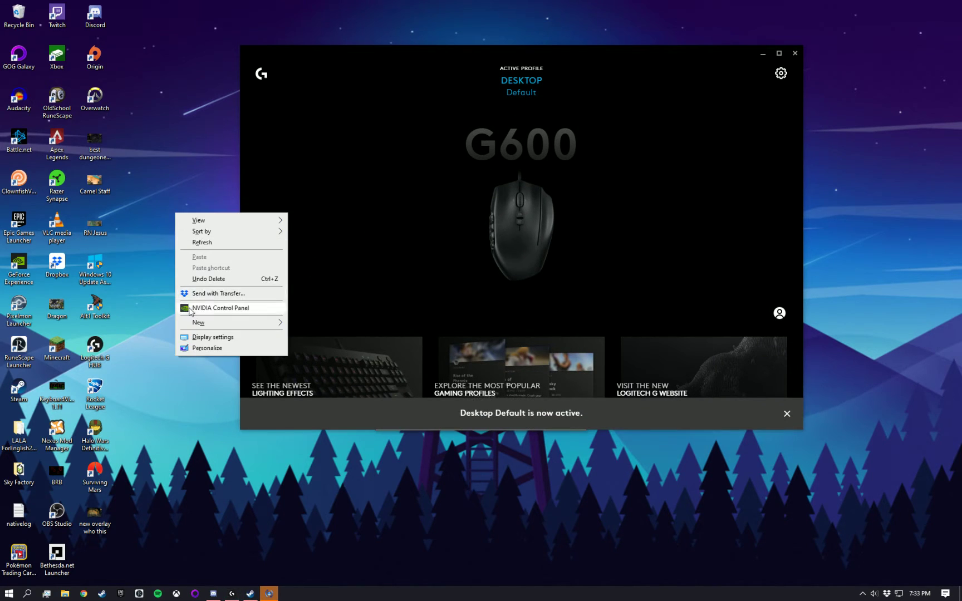
{"action": "left_click", "coordinate": [399, 172]}
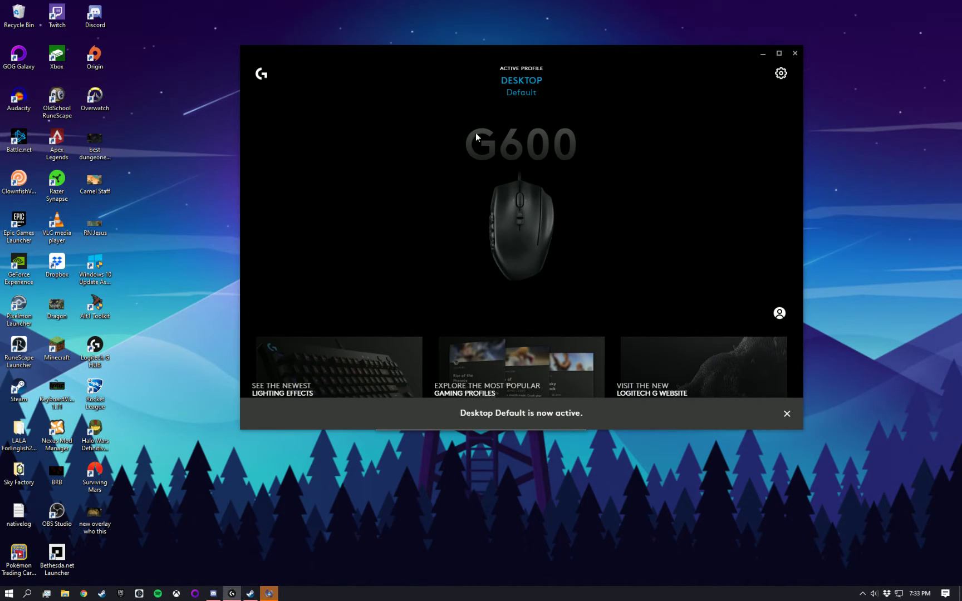
{"action": "left_click", "coordinate": [139, 593]}
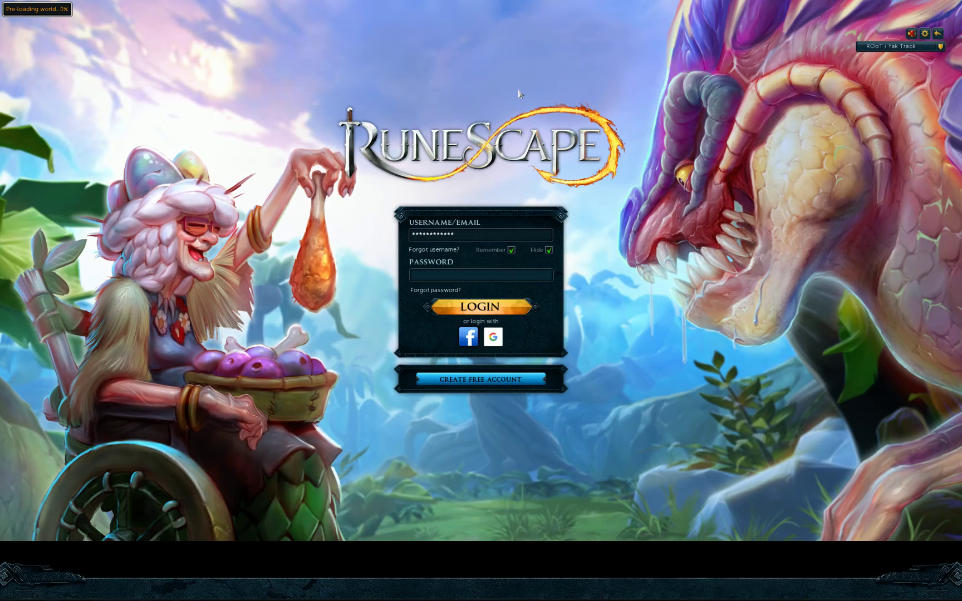
{"action": "key", "text": "alt+Tab"}
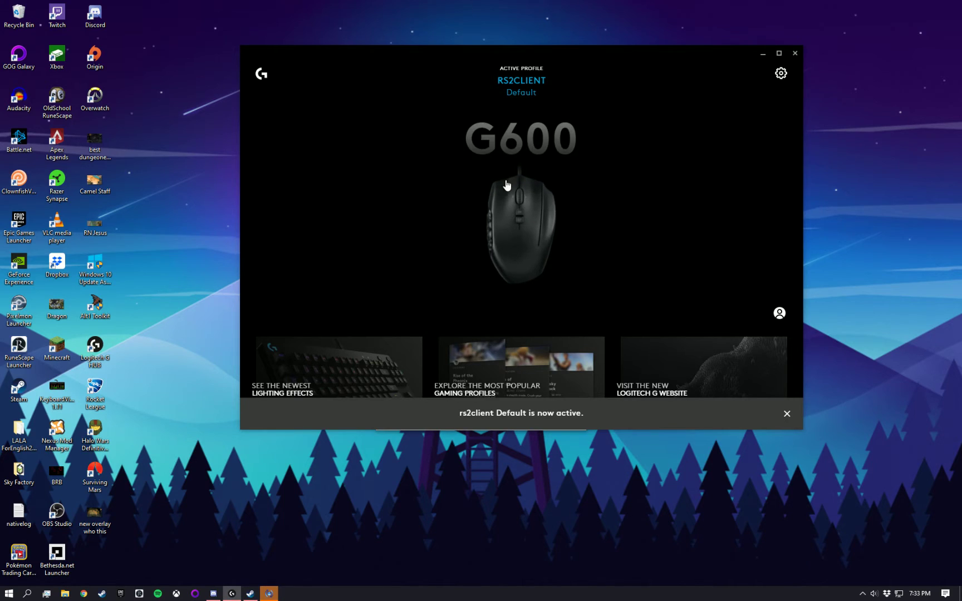
{"action": "left_click", "coordinate": [506, 187]}
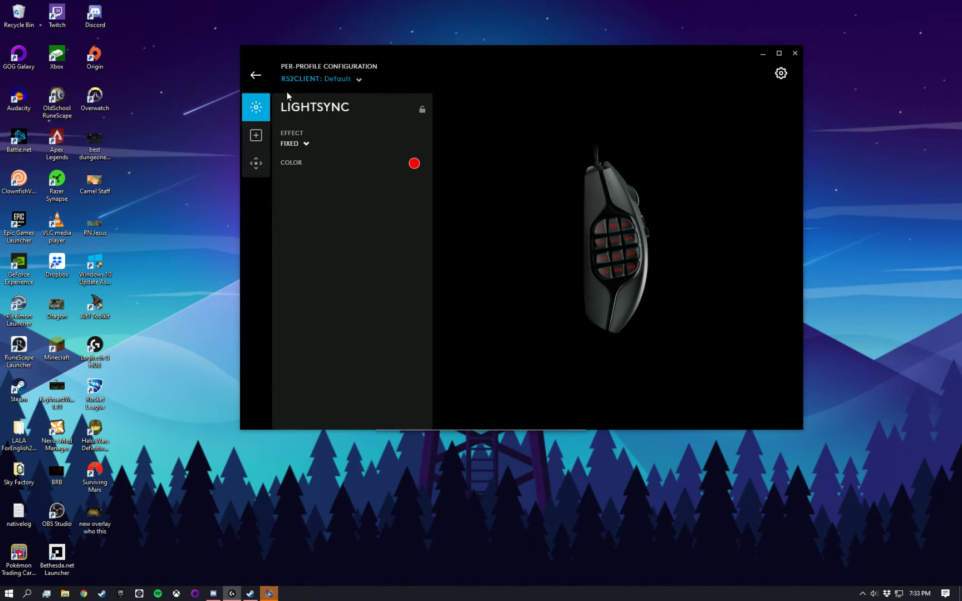
- Switch the G600 to the RS2CLIENT profile and view its fixed red FF0000 lighting colour
{"action": "right_click", "coordinate": [170, 161]}
{"action": "left_click", "coordinate": [421, 105]}
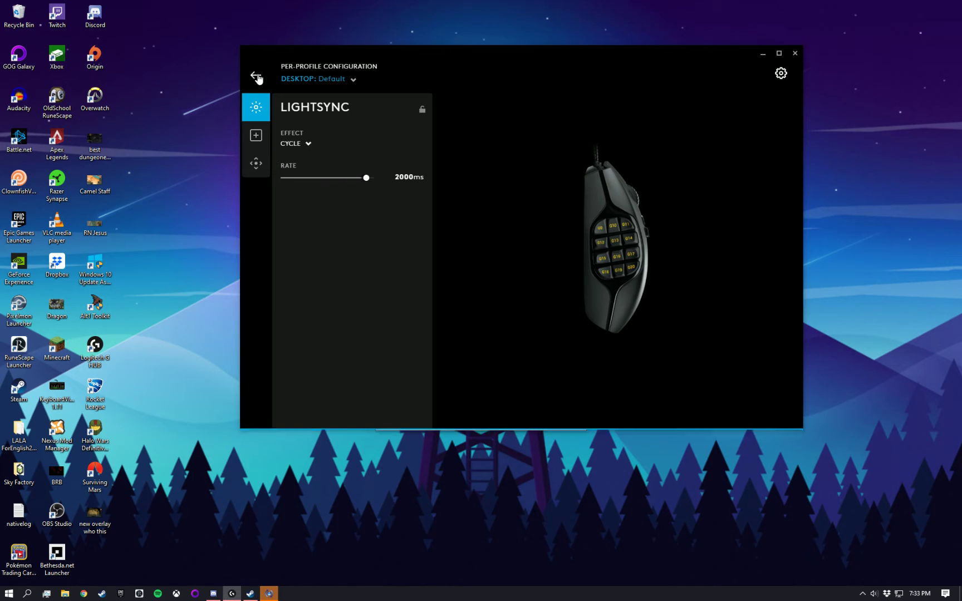
{"action": "left_click", "coordinate": [355, 81]}
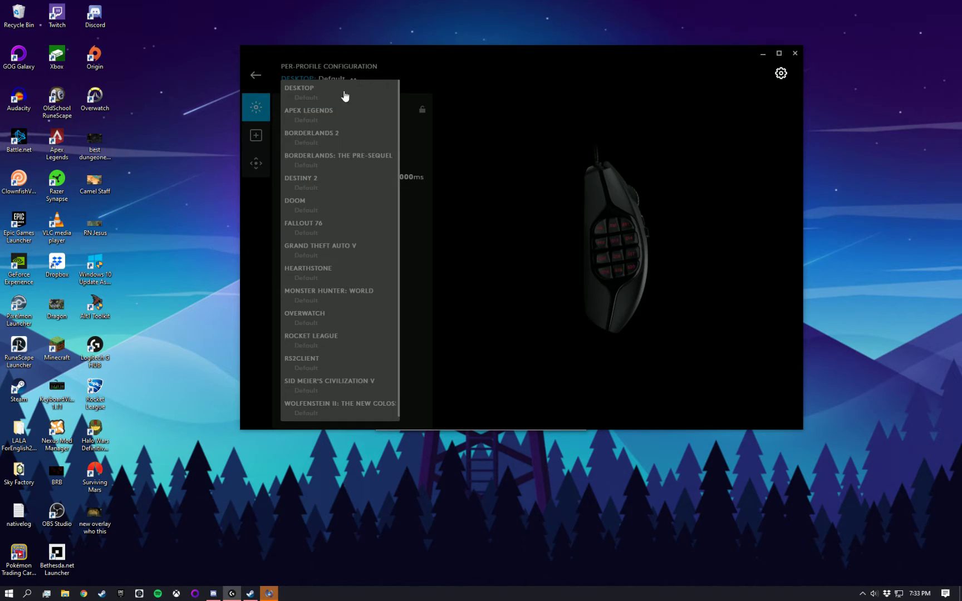
{"action": "left_click", "coordinate": [304, 357]}
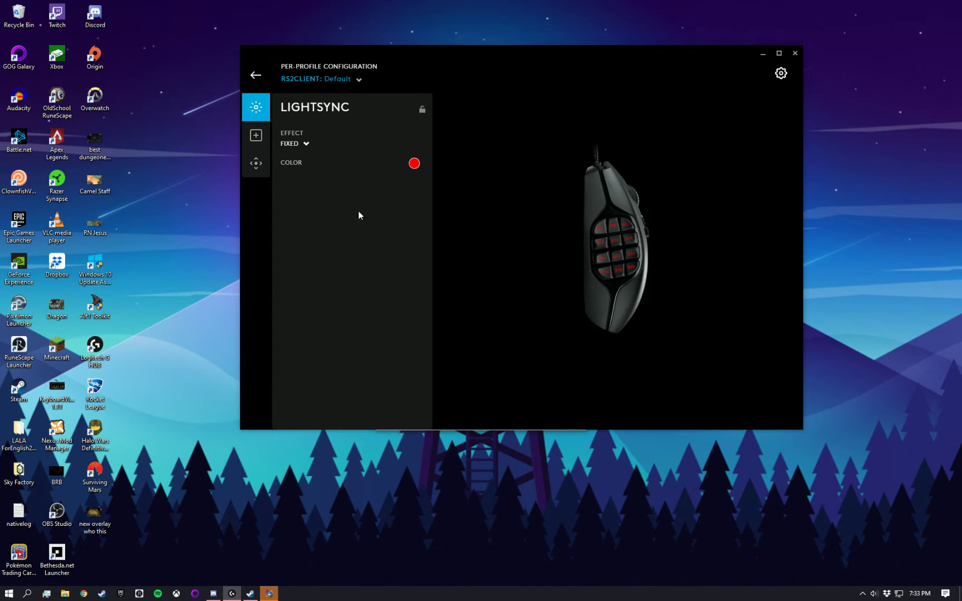
{"action": "left_click", "coordinate": [414, 163]}
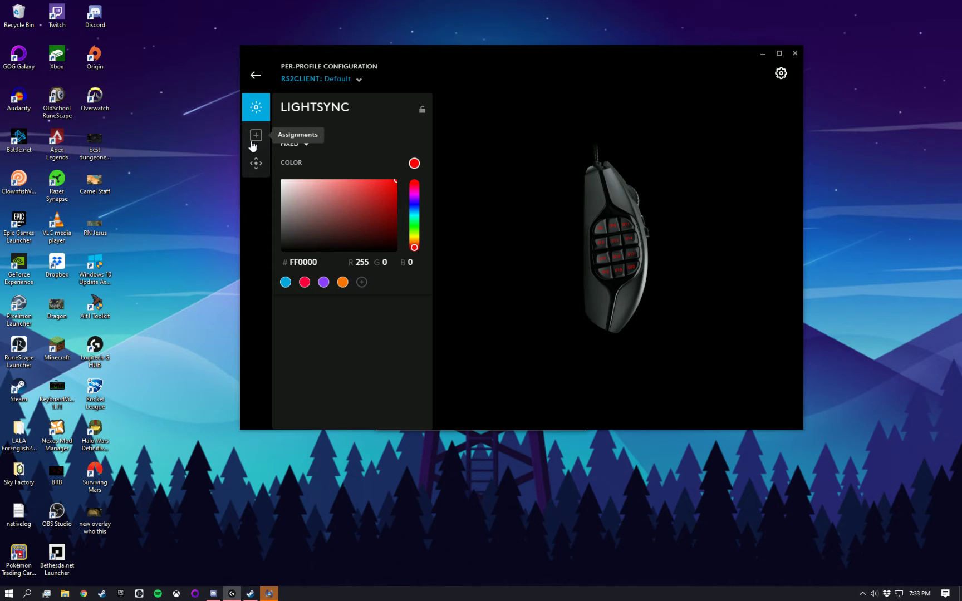
{"action": "left_click", "coordinate": [252, 143]}
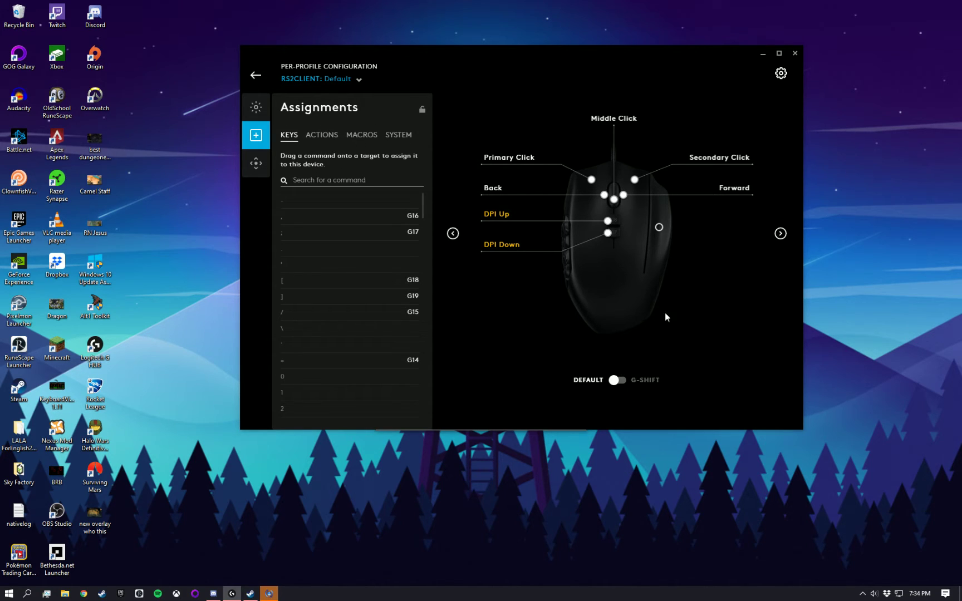
- Review the G600 side-button key assignments, then close G HUB
{"action": "left_click", "coordinate": [779, 238]}
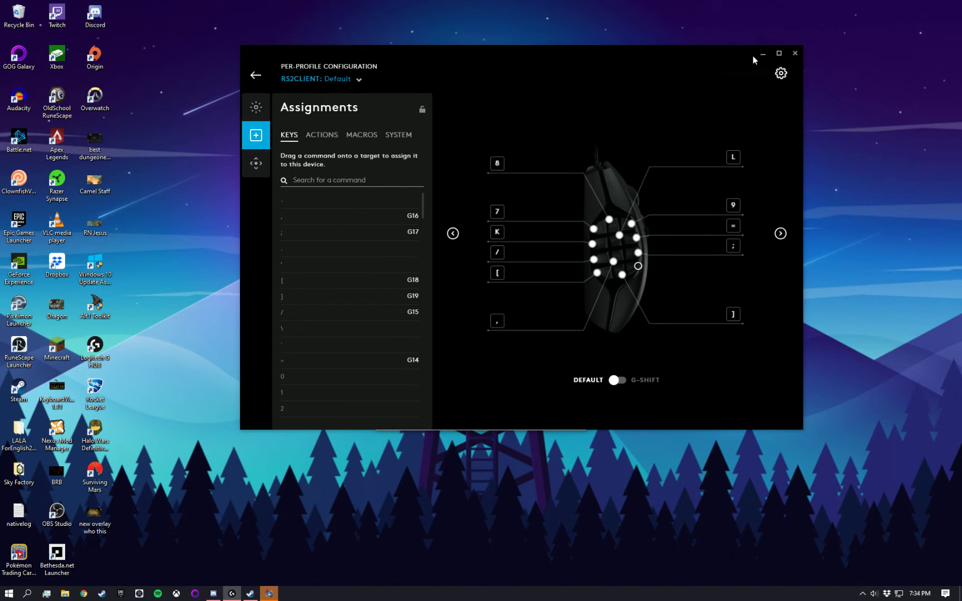
{"action": "left_click", "coordinate": [796, 53]}
- Dismiss Apple Software Update, then enter the account password in RuneScape to reach the Lobby
{"action": "left_click", "coordinate": [575, 161]}
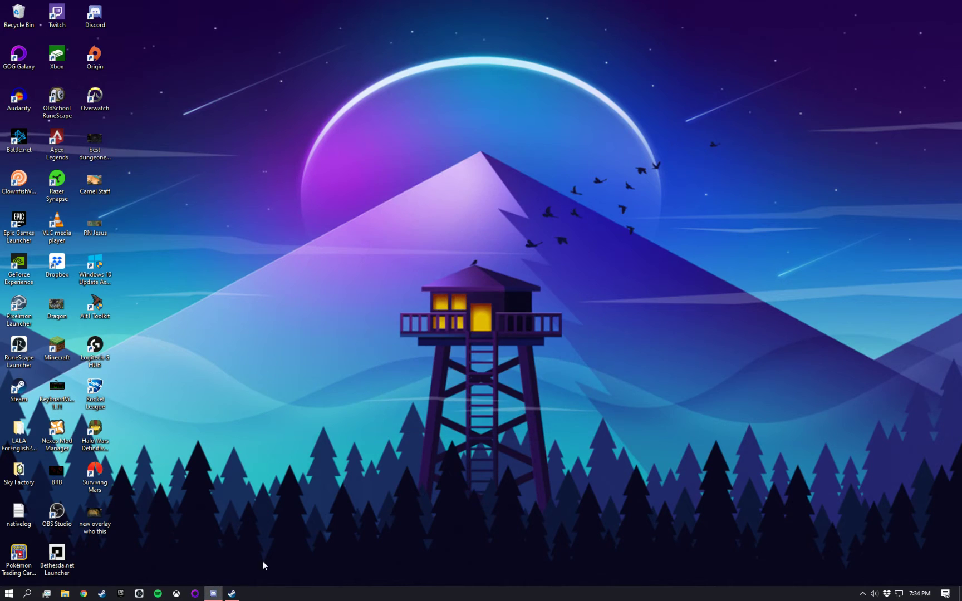
{"action": "left_click", "coordinate": [135, 595]}
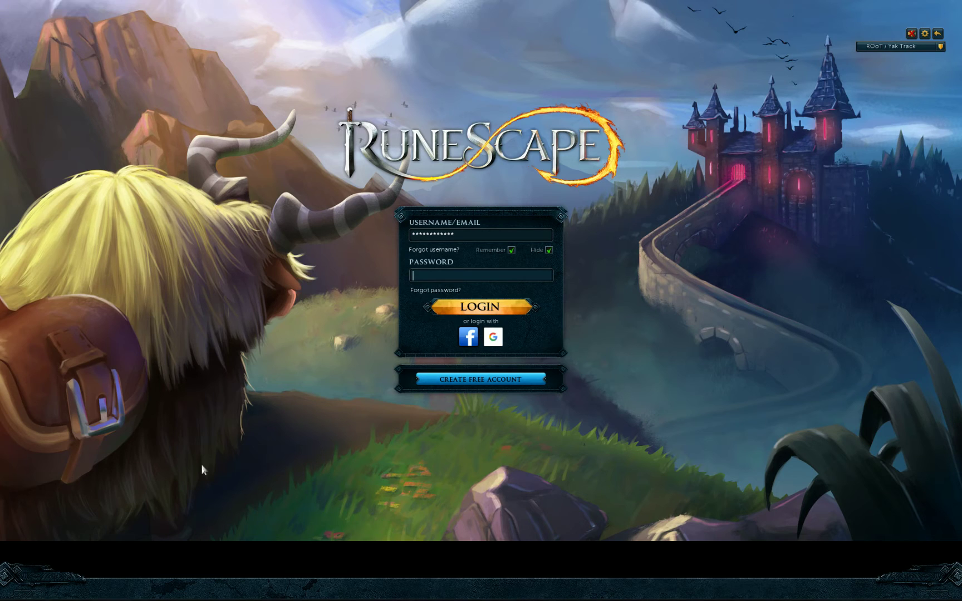
{"action": "type", "text": "************"}
{"action": "key", "text": "Return"}
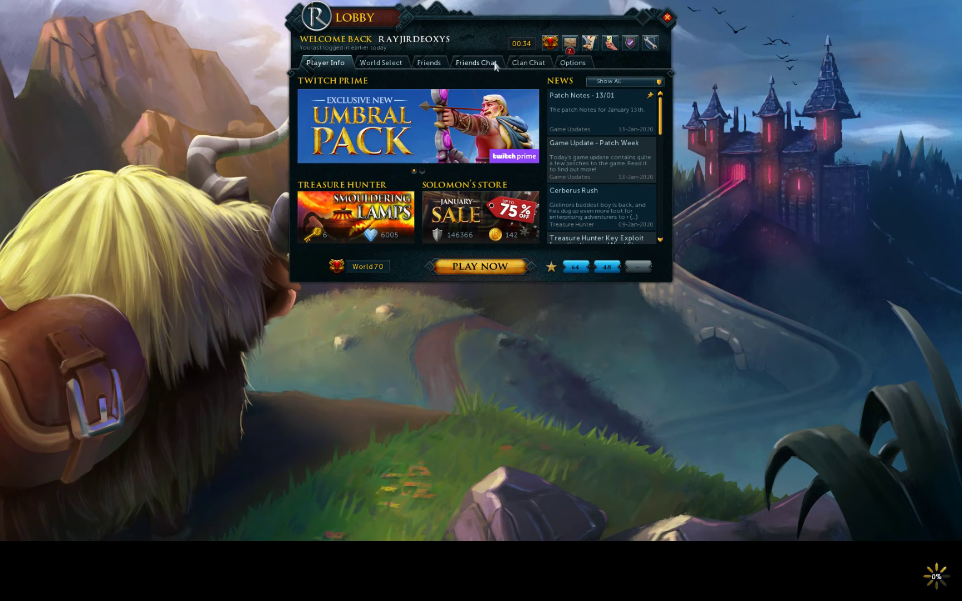
{"action": "left_click", "coordinate": [521, 63]}
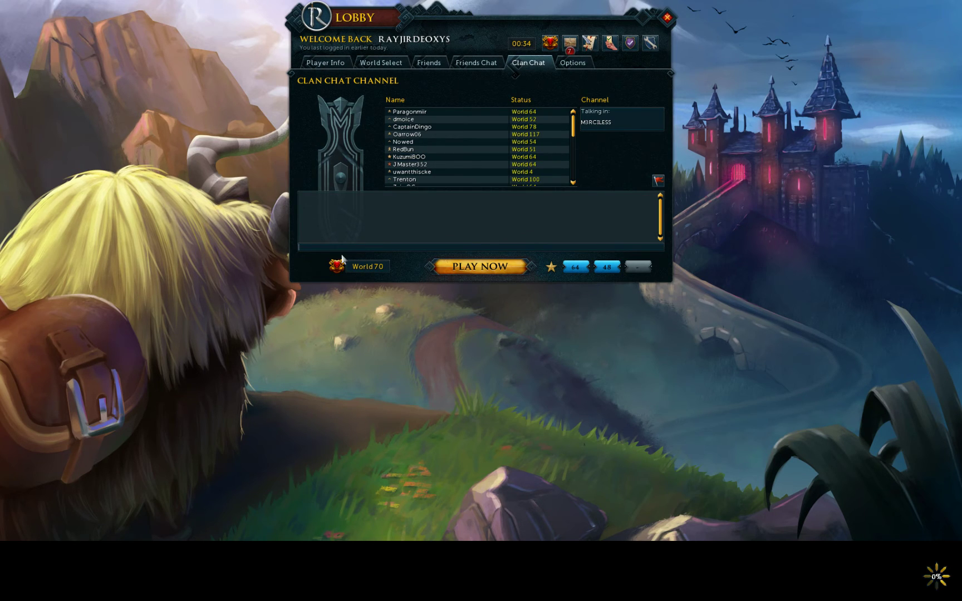
- Press the G600 side buttons in Clan Chat, producing the characters '789kl=/,;l'
{"action": "type", "text": "789kl=/,;l"}
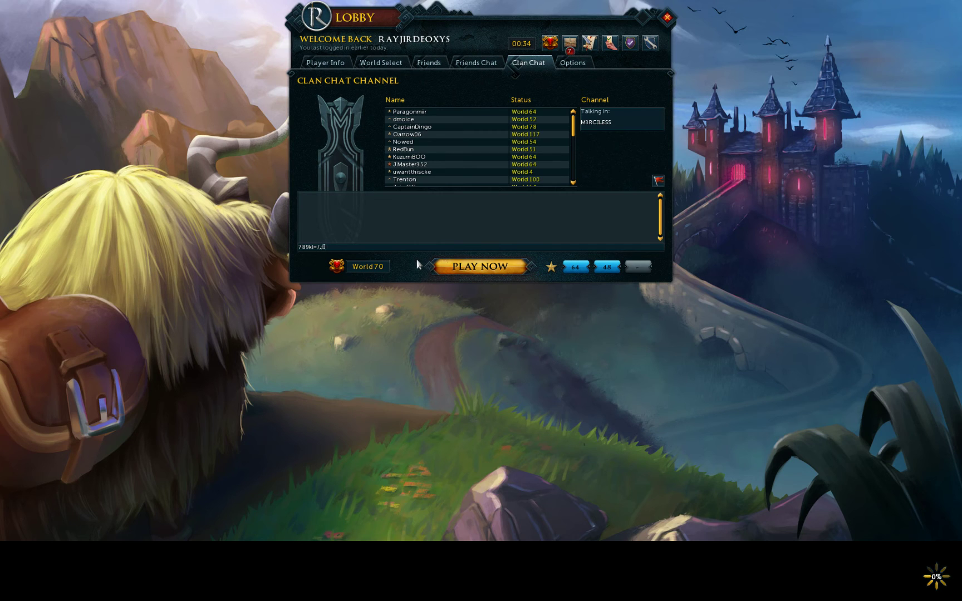